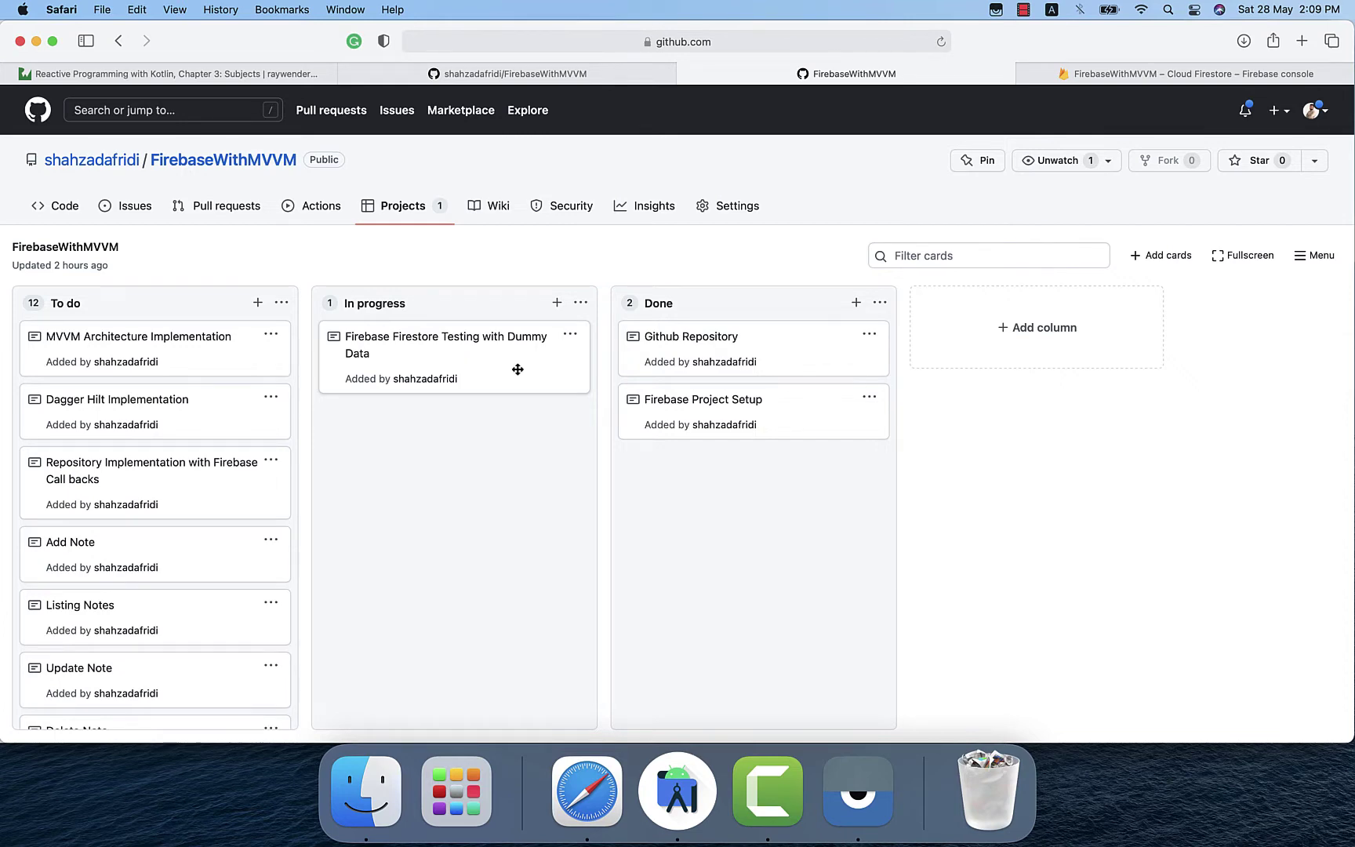
# - Show the MainActivity user HashMap (born 1995) and its Firestore addOnSuccessListener callback
pyautogui.click(676, 791)
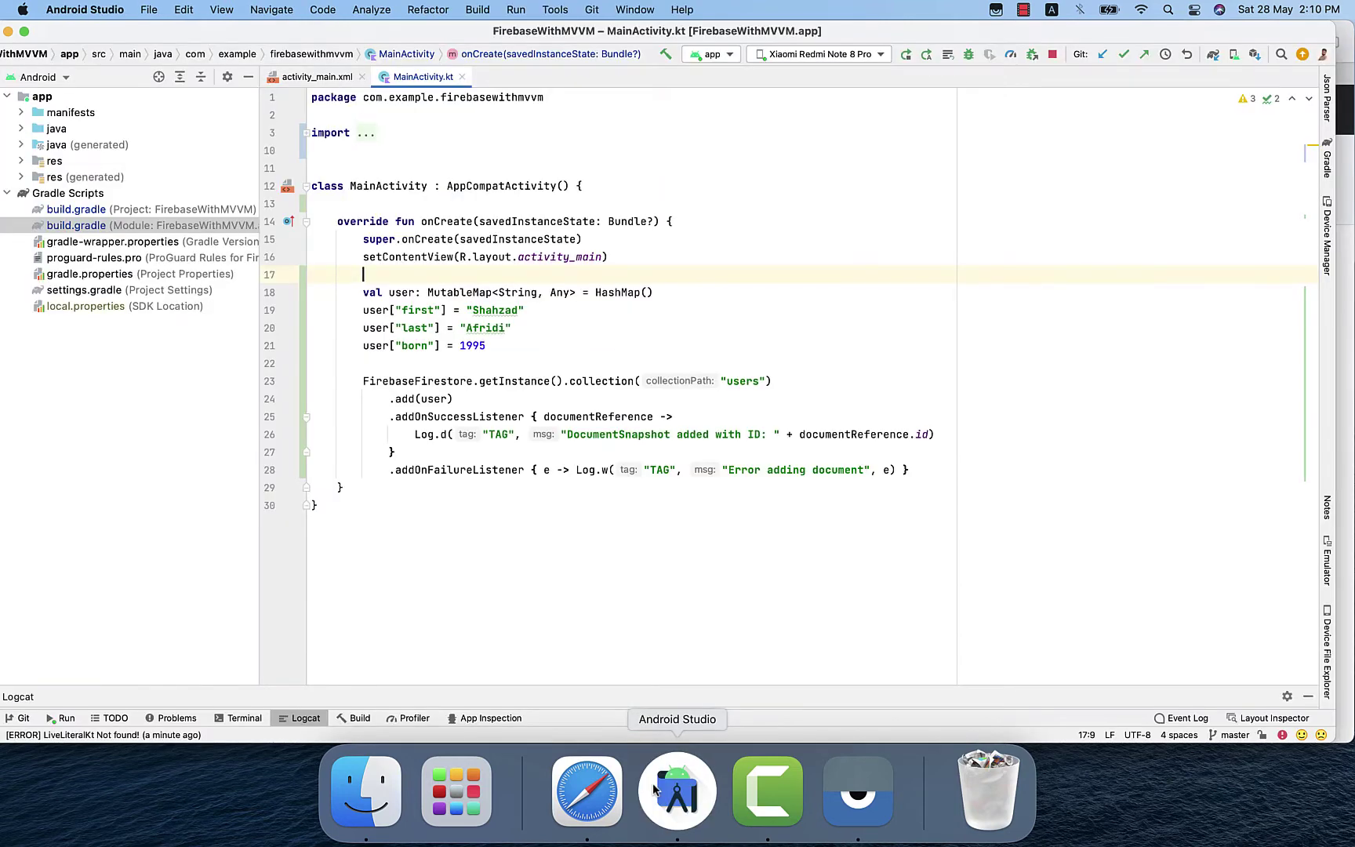
pyautogui.click(367, 294)
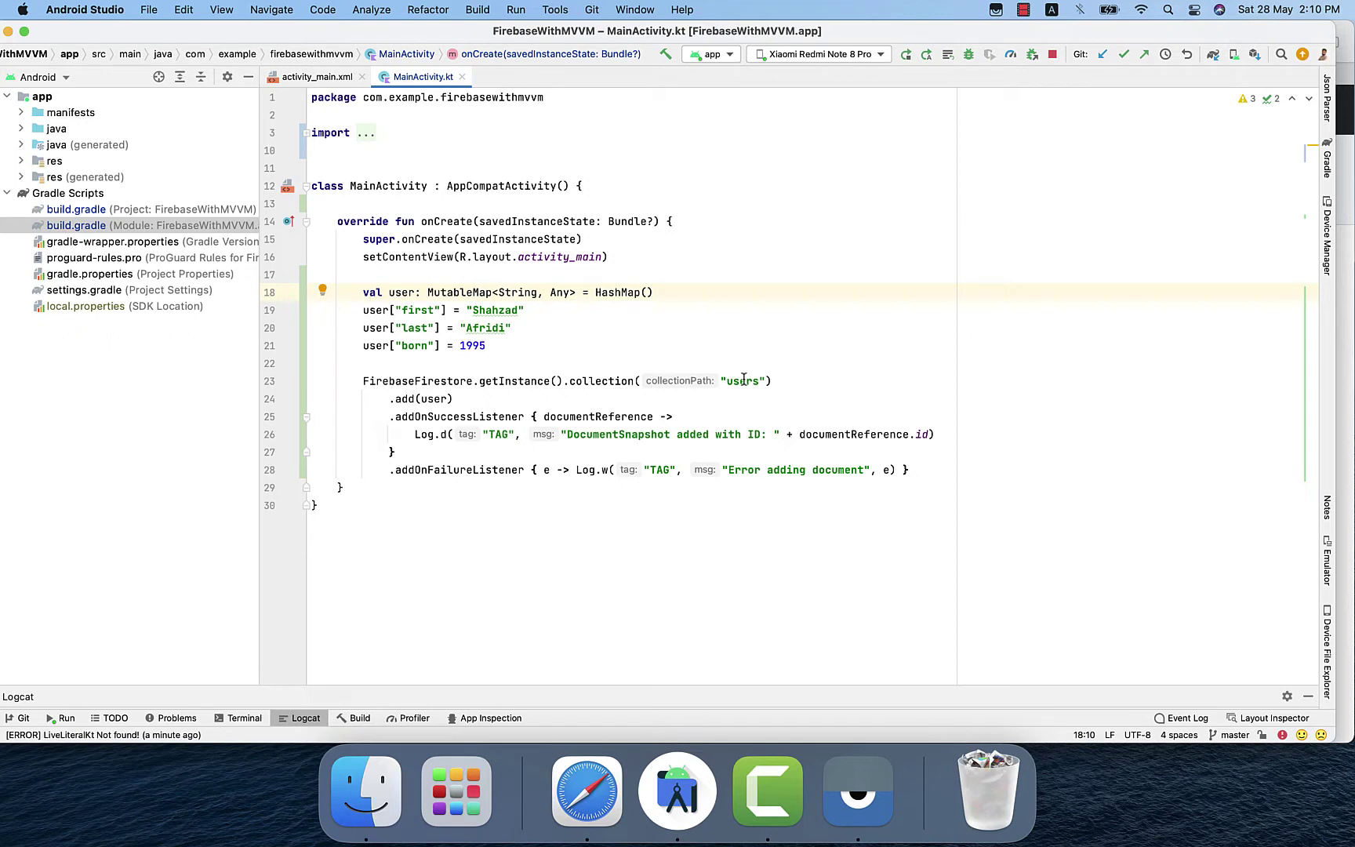
pyautogui.click(499, 346)
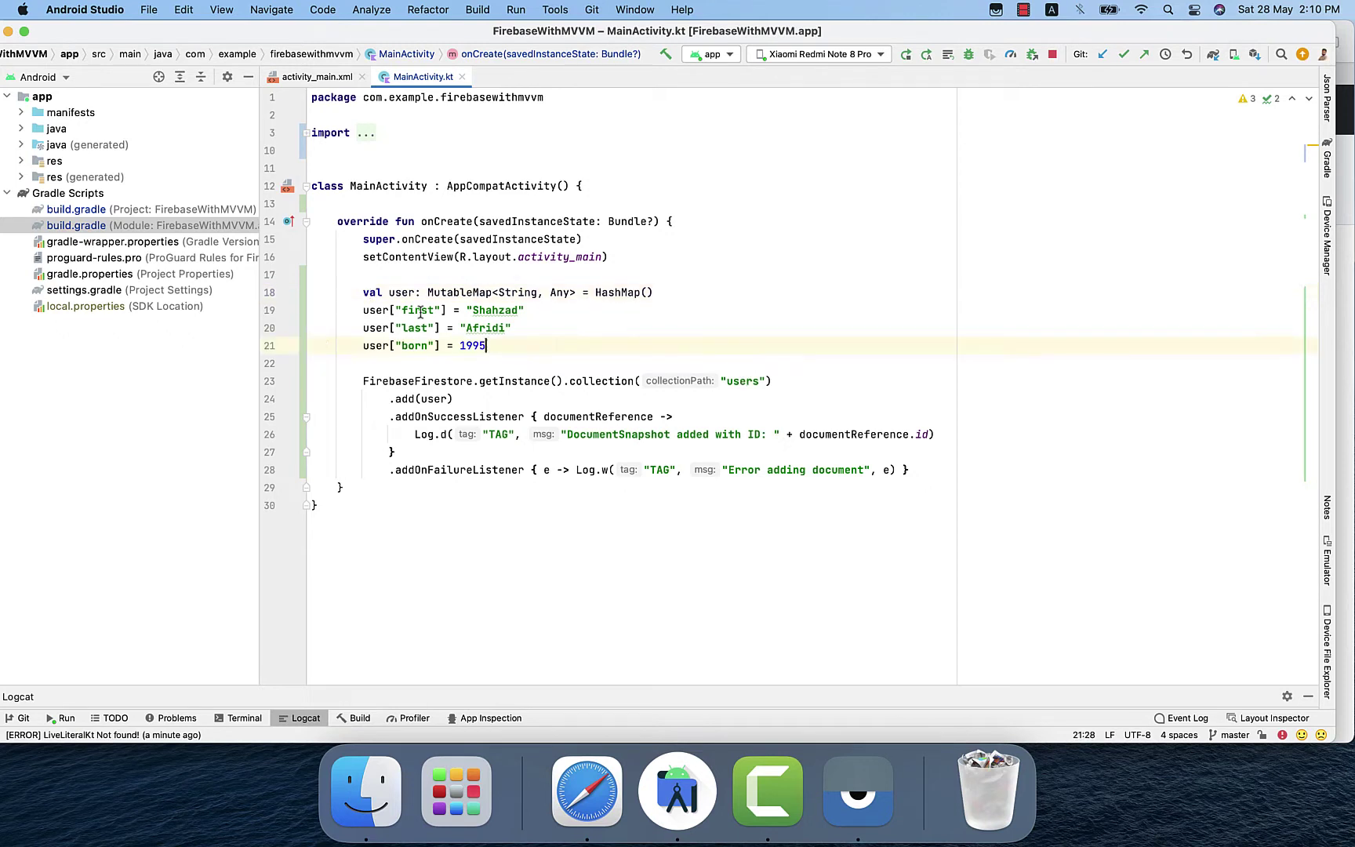
pyautogui.click(449, 416)
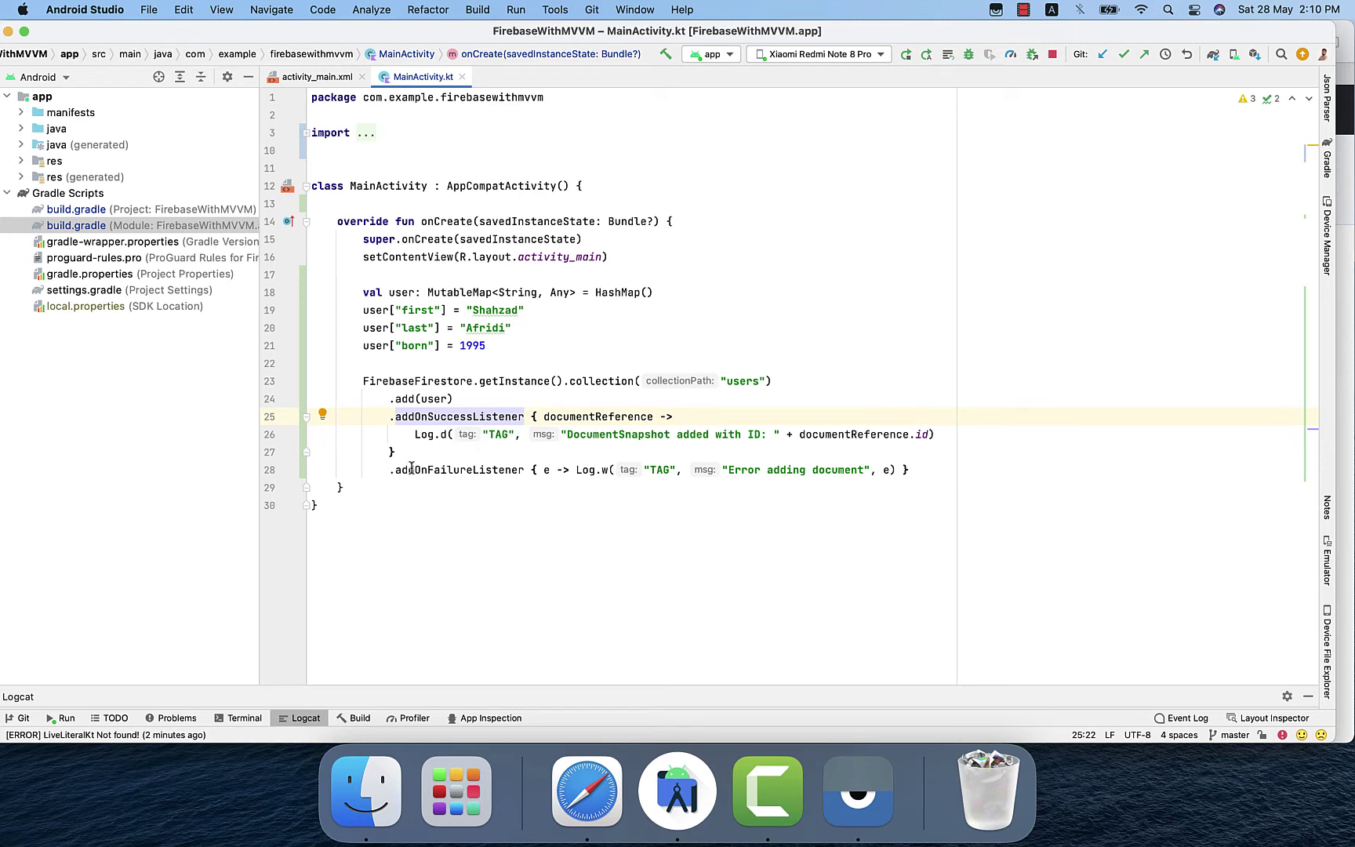
# - Run FirebaseWithMVVM on the Redmi Note 8 Pro and return to the code
pyautogui.click(908, 55)
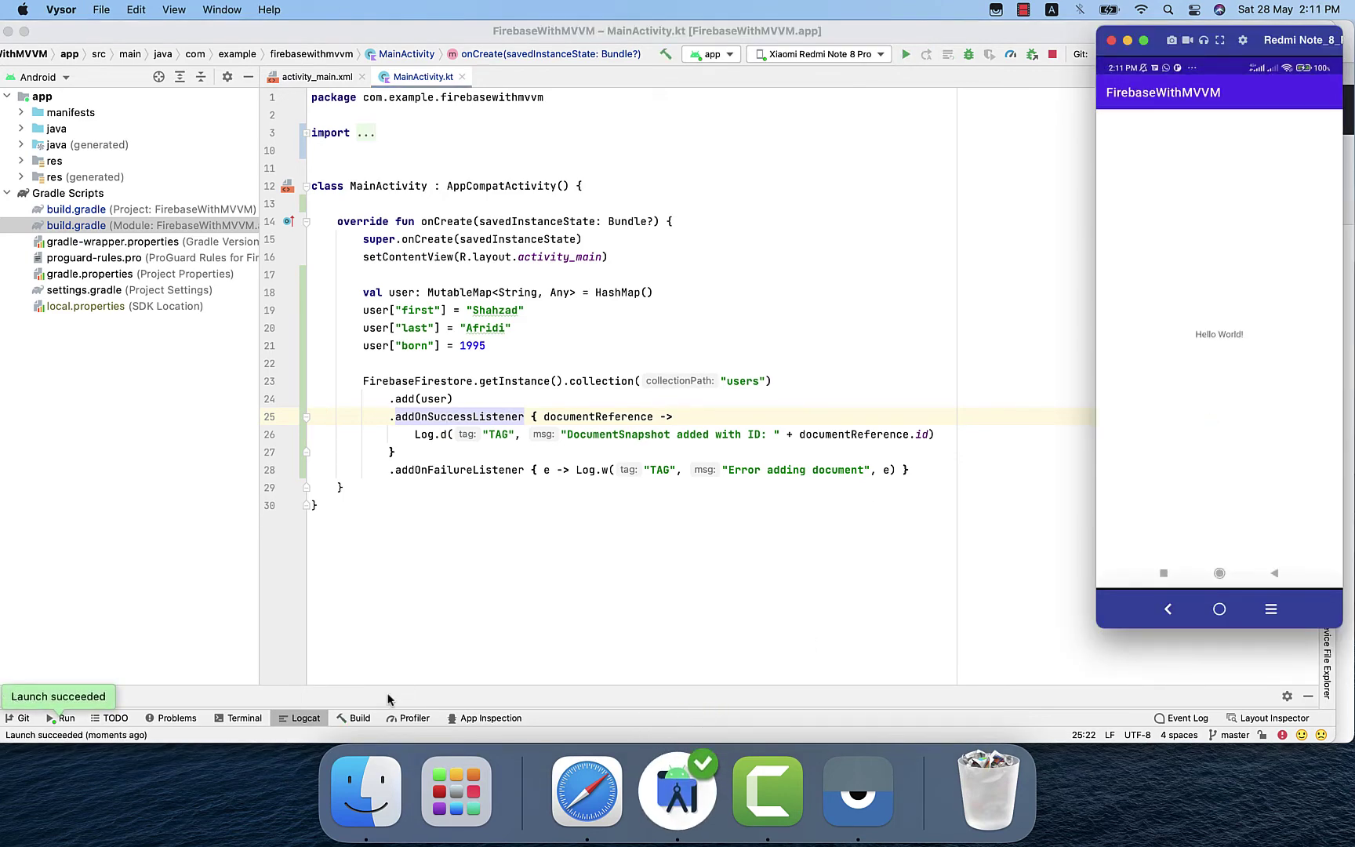
pyautogui.click(333, 696)
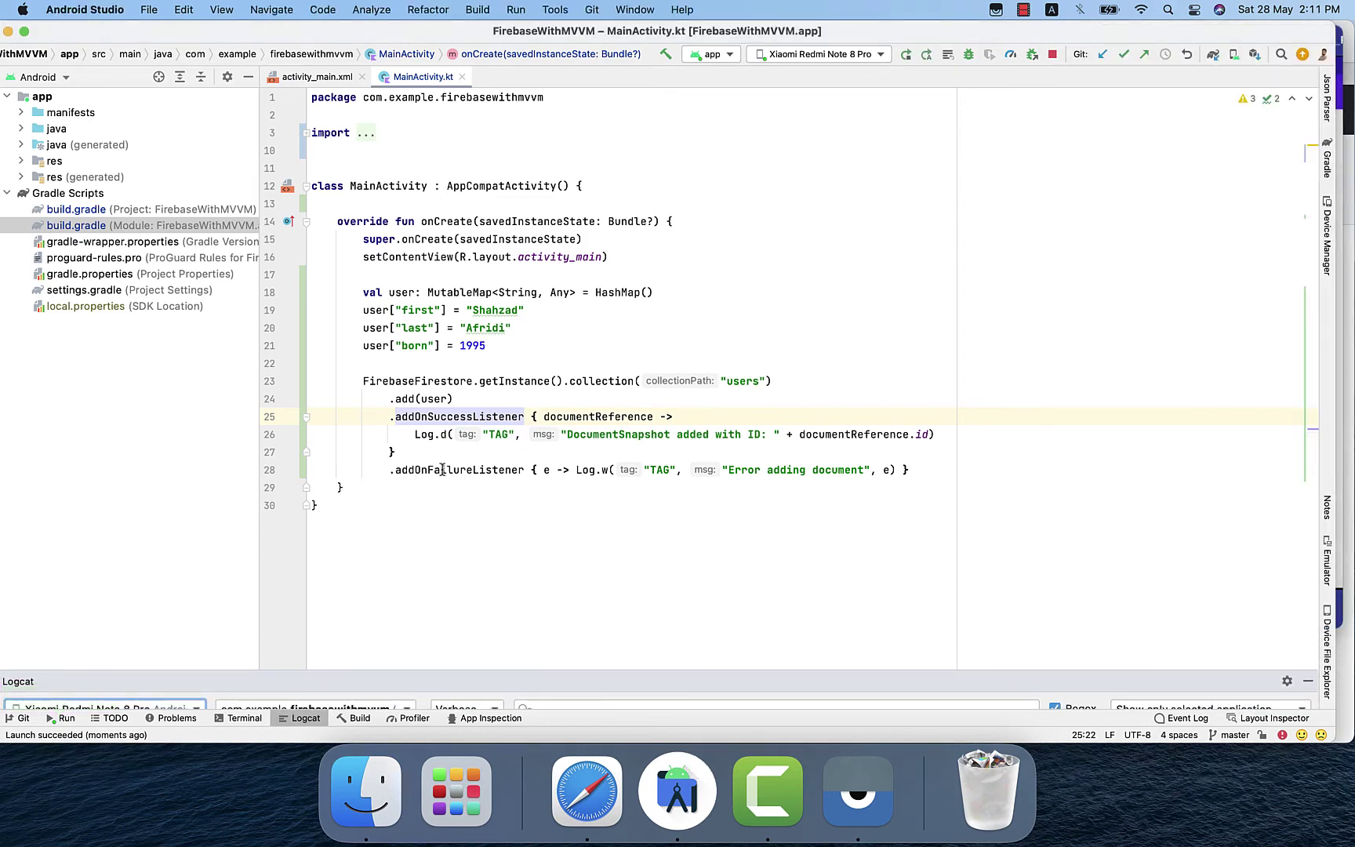
# - Enlarge Logcat, filter it by TAG, and locate the 'DocumentSnapshot added with ID' log line
pyautogui.moveTo(329, 679); pyautogui.dragTo(329, 381)
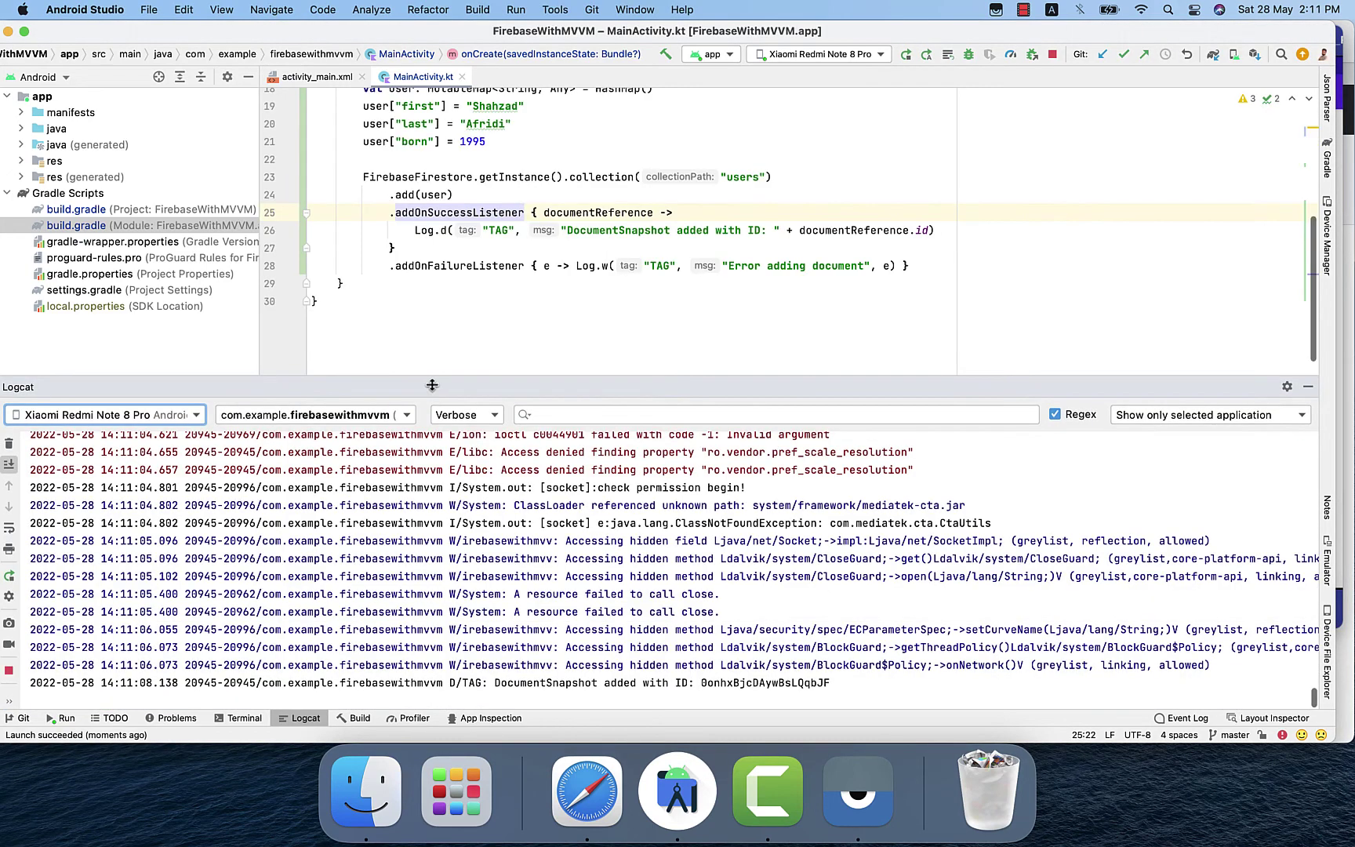
pyautogui.click(550, 413)
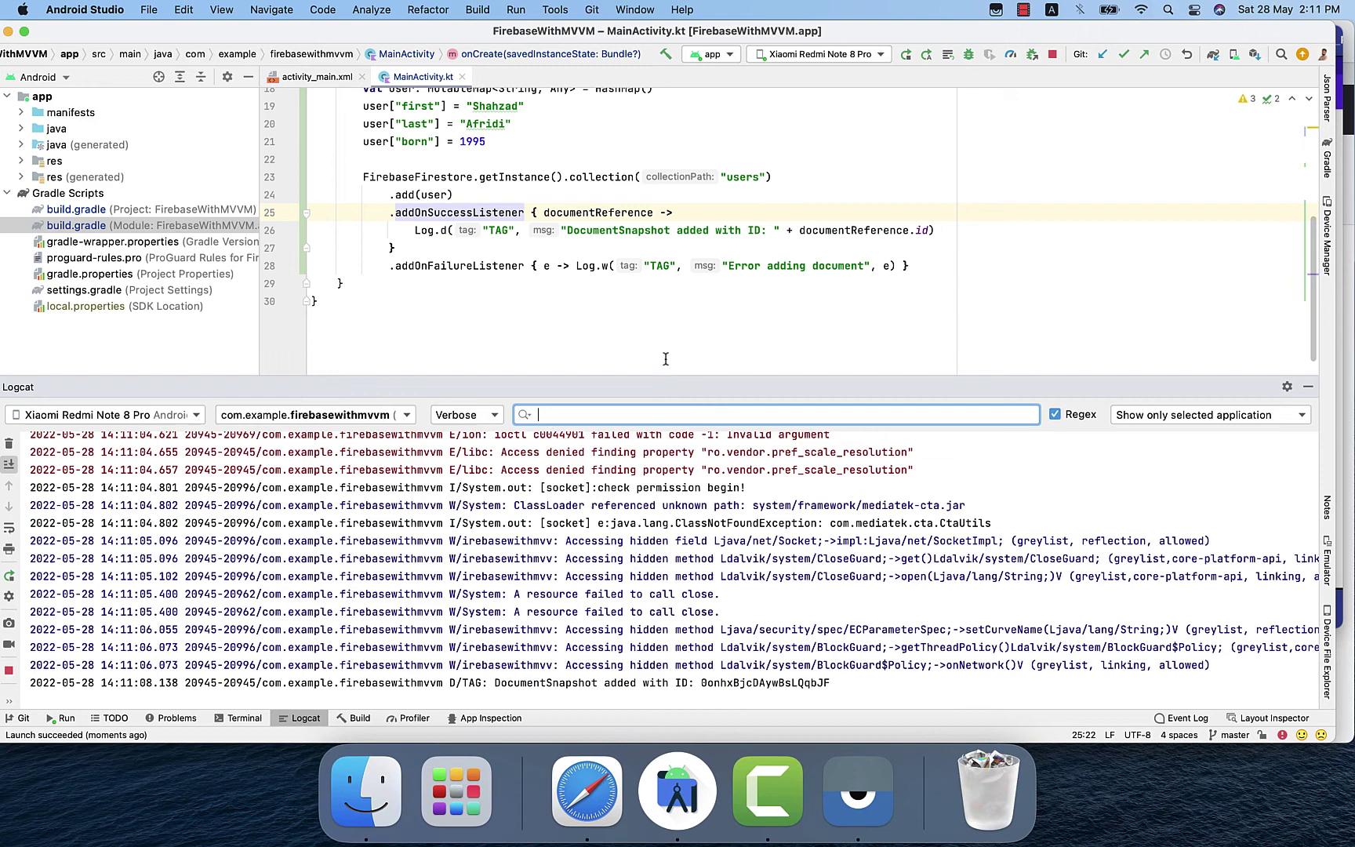
pyautogui.write('TAG')
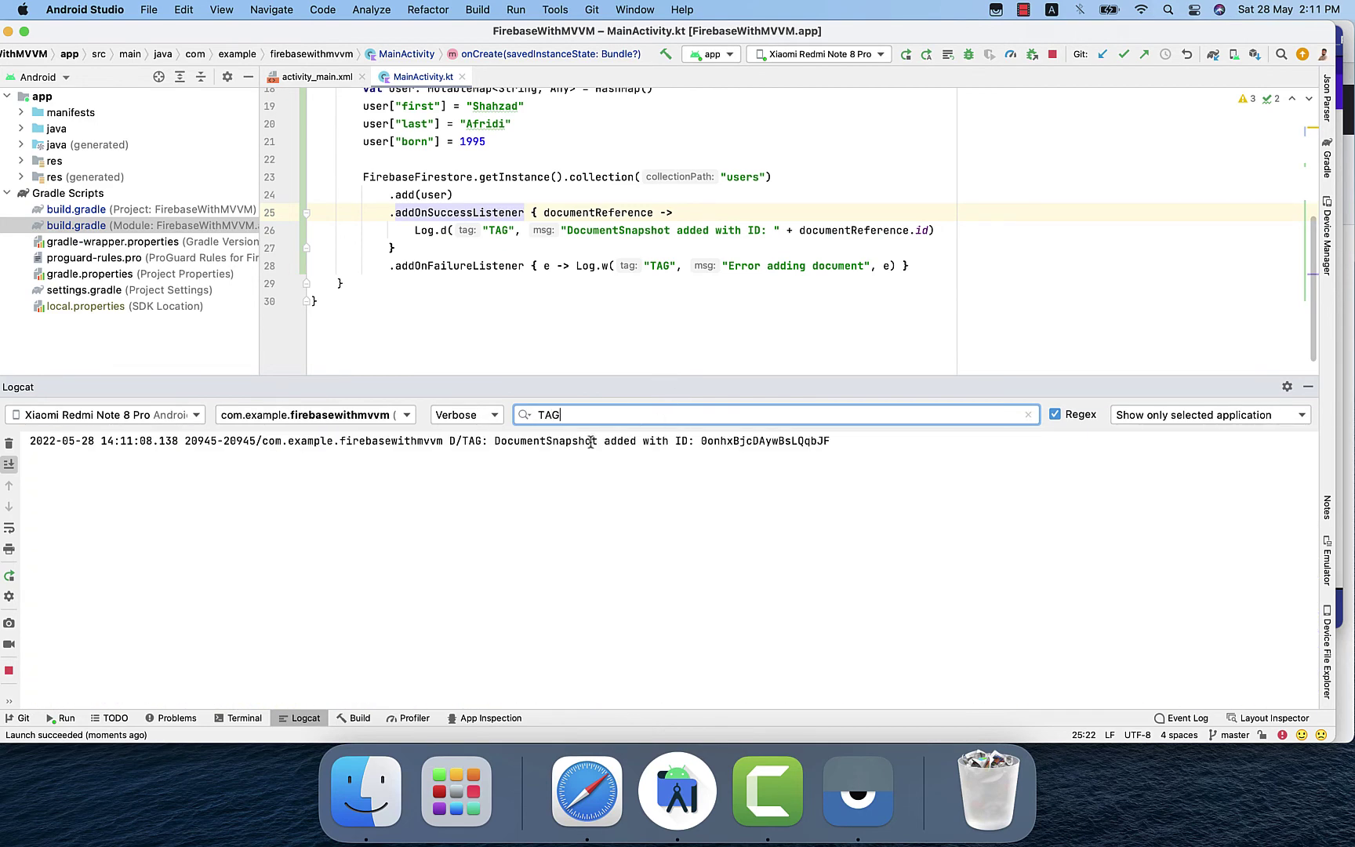
pyautogui.click(586, 229)
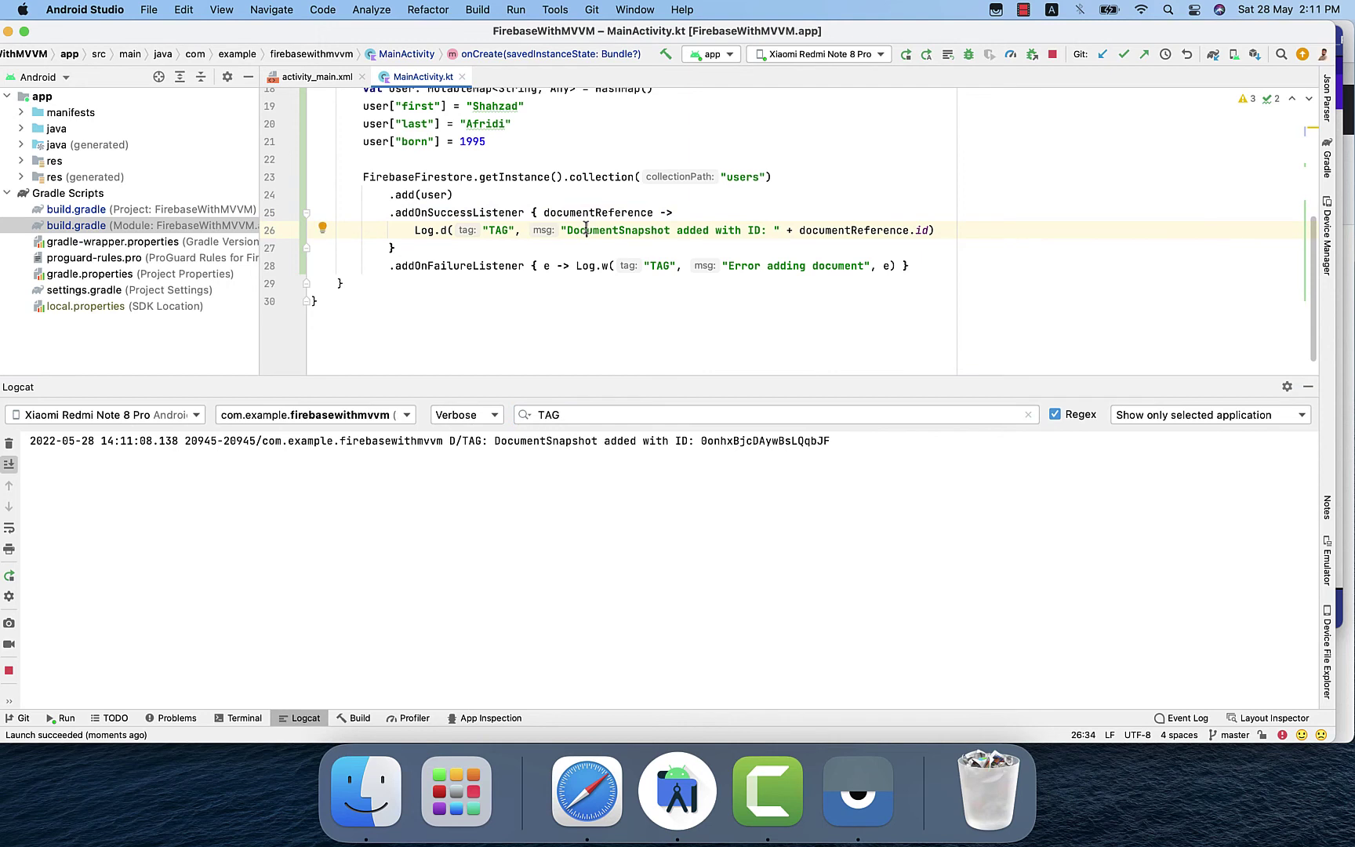